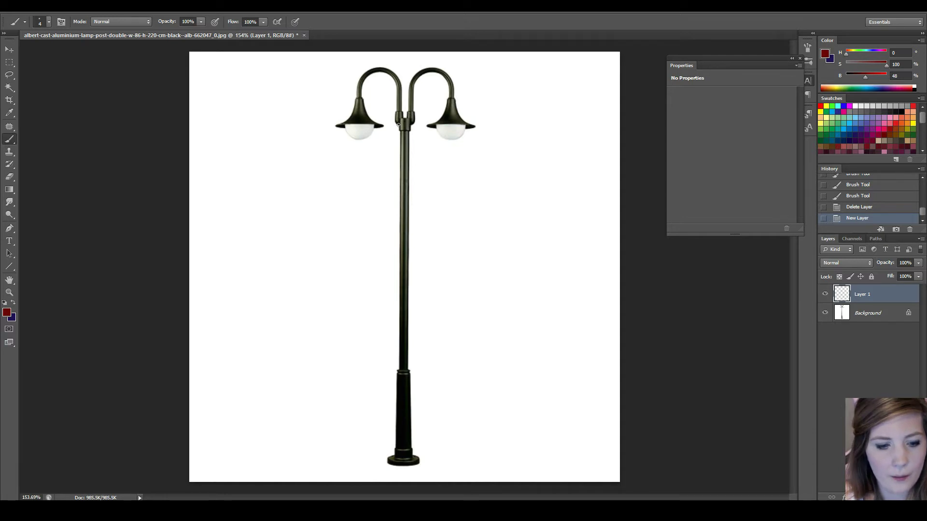
Step: Outline the lamp post's full vertical pole in dark red with straight brush lines, from the arm joint down to the base
{"action": "left_click_drag", "start_coordinate": [396, 123], "coordinate": [407, 123]}
{"action": "left_click", "coordinate": [411, 456], "text": "shift"}
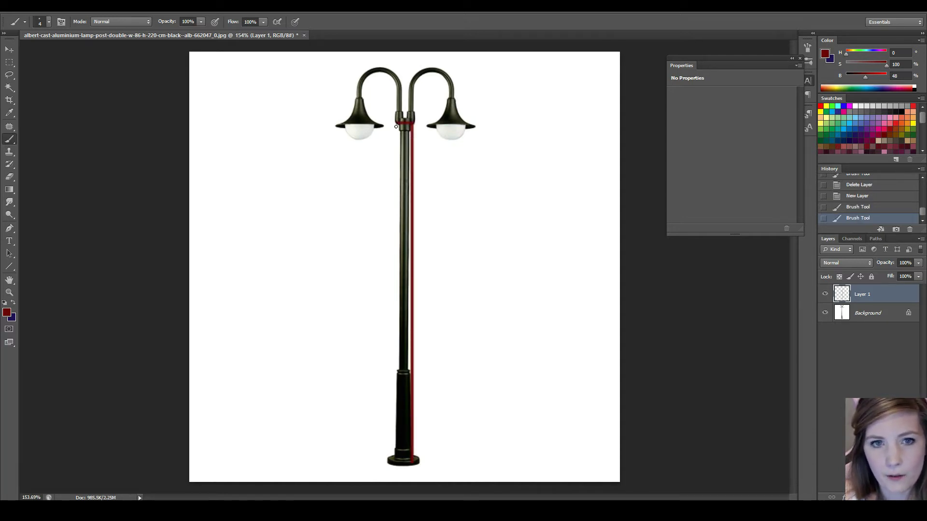
{"action": "mouse_move", "coordinate": [397, 124]}
{"action": "left_mouse_down"}
{"action": "mouse_move", "coordinate": [394, 184]}
{"action": "mouse_move", "coordinate": [421, 406]}
{"action": "mouse_move", "coordinate": [412, 465]}
{"action": "left_mouse_up"}
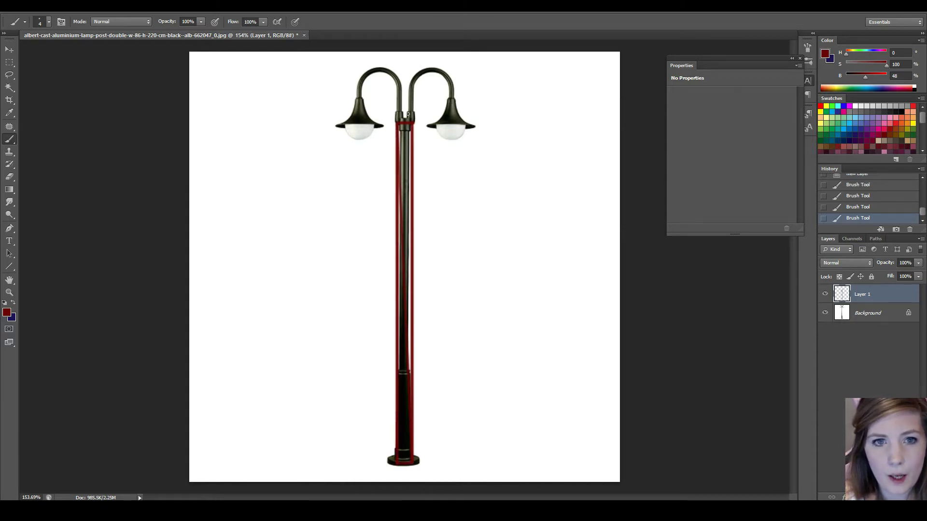
Step: Trace the right curved arm and lampshade in dark red, and circle the bulb beneath it in dark blue
{"action": "left_click", "coordinate": [415, 114]}
{"action": "mouse_move", "coordinate": [416, 114]}
{"action": "left_mouse_down"}
{"action": "mouse_move", "coordinate": [428, 78]}
{"action": "mouse_move", "coordinate": [449, 98]}
{"action": "mouse_move", "coordinate": [408, 103]}
{"action": "mouse_move", "coordinate": [417, 70]}
{"action": "mouse_move", "coordinate": [441, 64]}
{"action": "mouse_move", "coordinate": [453, 92]}
{"action": "mouse_move", "coordinate": [425, 124]}
{"action": "left_mouse_up"}
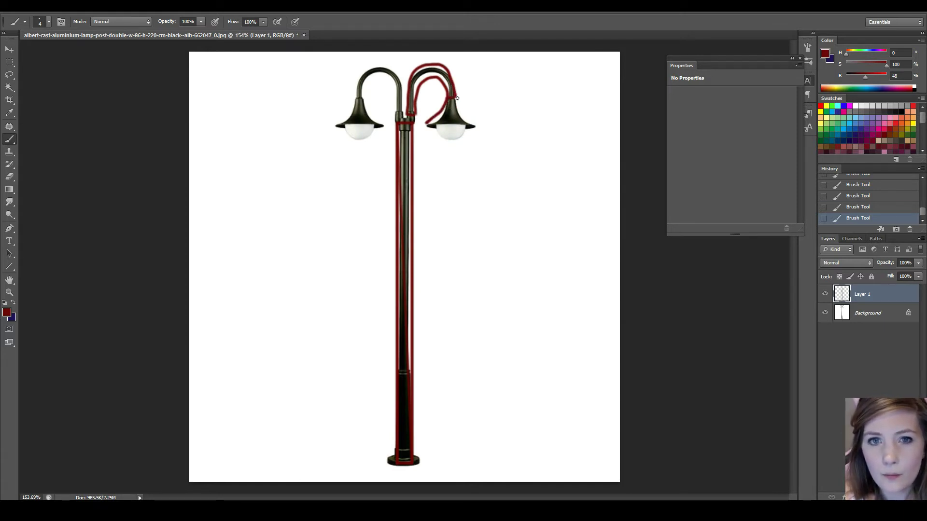
{"action": "left_click_drag", "start_coordinate": [456, 97], "coordinate": [471, 125]}
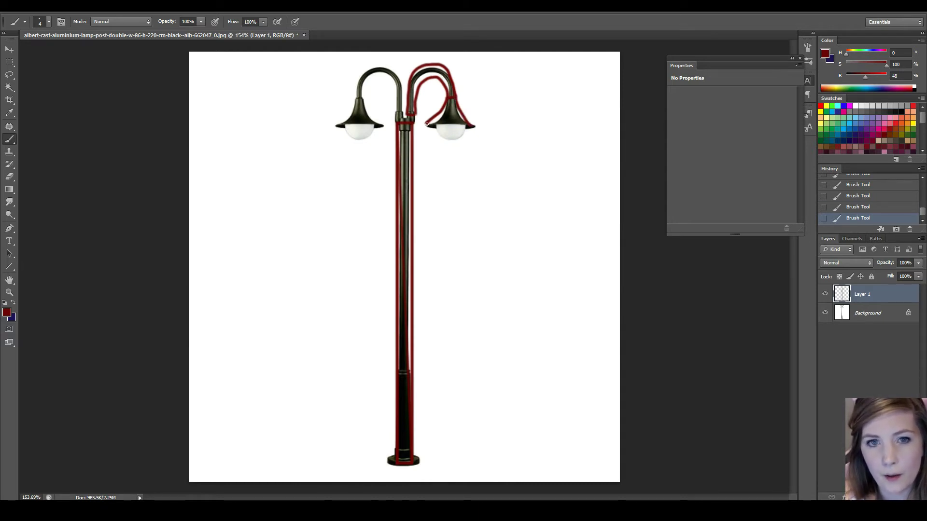
{"action": "left_click_drag", "start_coordinate": [466, 120], "coordinate": [466, 127]}
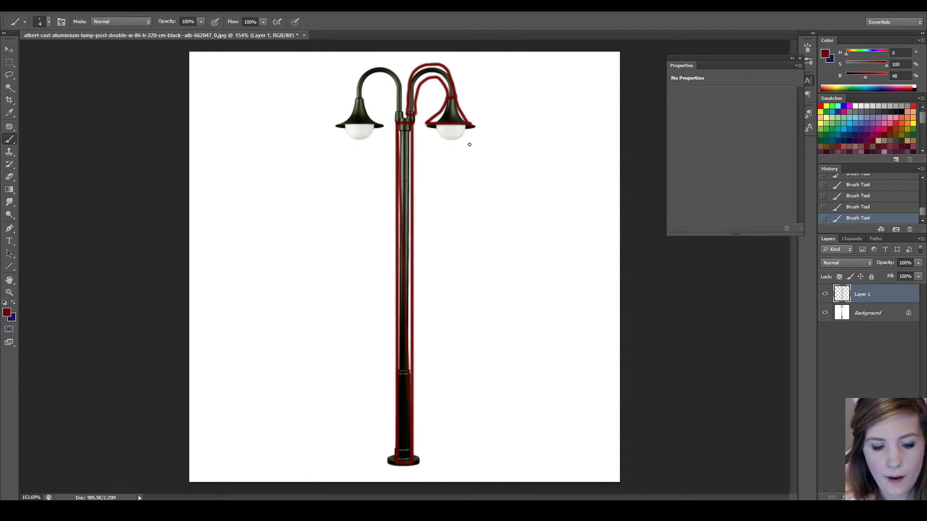
{"action": "key", "text": "x"}
{"action": "mouse_move", "coordinate": [453, 118]}
{"action": "left_mouse_down"}
{"action": "mouse_move", "coordinate": [438, 126]}
{"action": "mouse_move", "coordinate": [447, 139]}
{"action": "mouse_move", "coordinate": [462, 125]}
{"action": "left_mouse_up"}
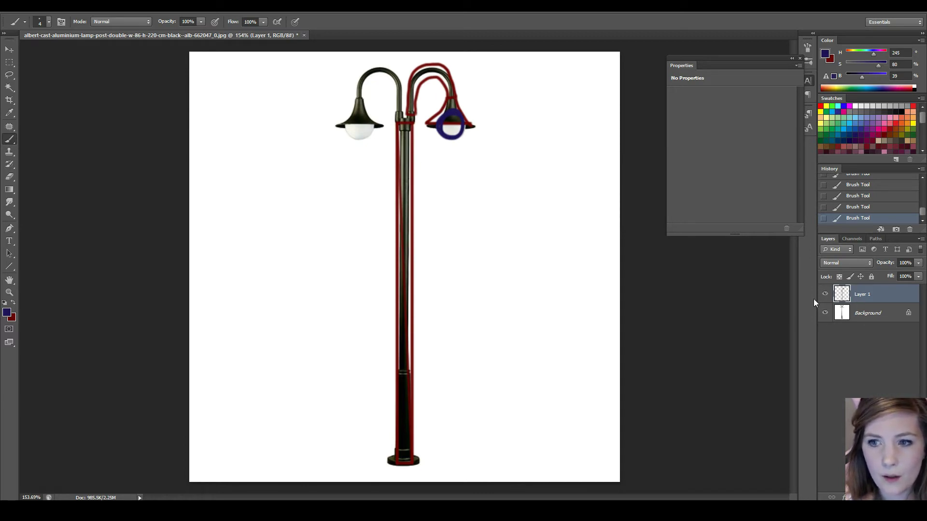
Step: Hide Layer 1 and, on a new layer, brush short dark blue division marks across the curve of the right arm
{"action": "left_click", "coordinate": [826, 294]}
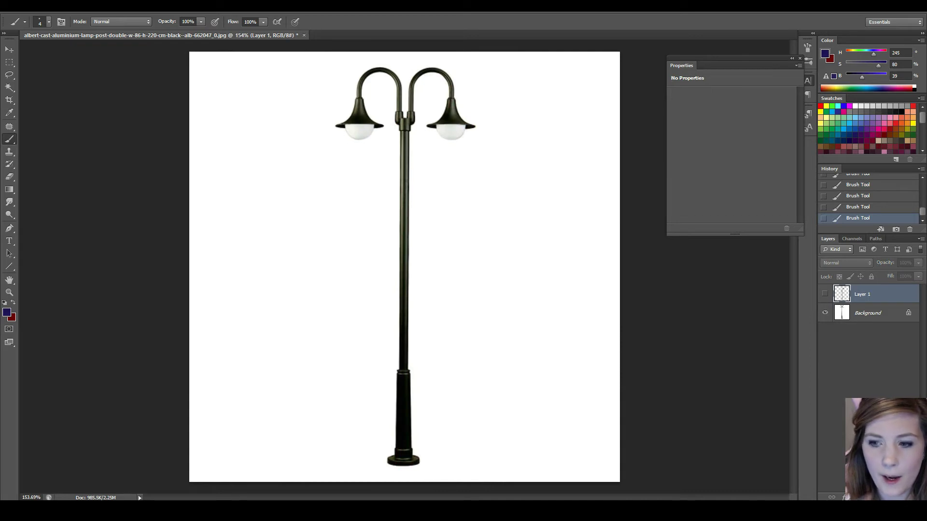
{"action": "left_click", "coordinate": [897, 498]}
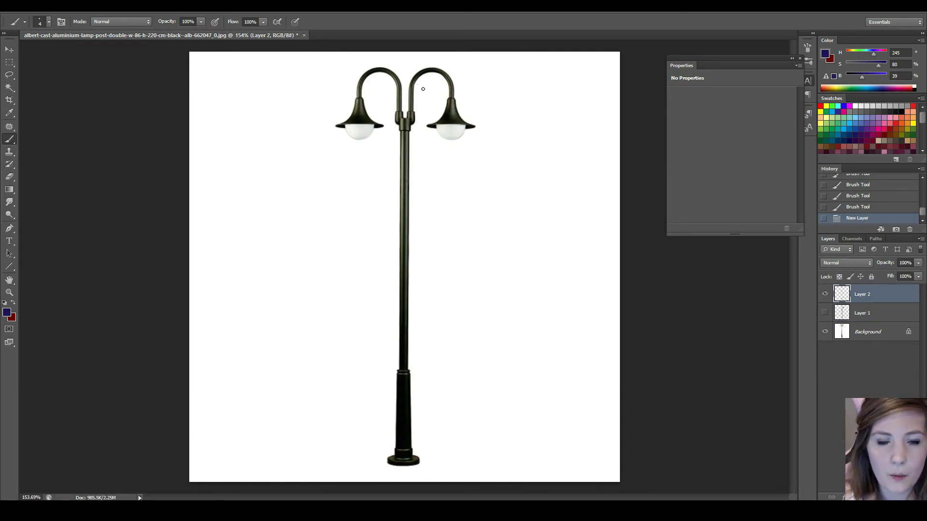
{"action": "left_click_drag", "start_coordinate": [414, 85], "coordinate": [430, 64]}
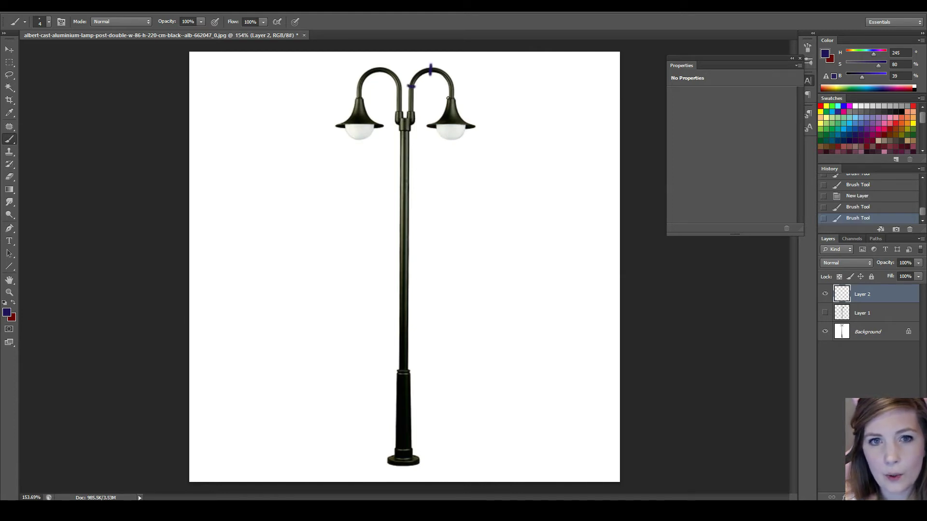
{"action": "left_click_drag", "start_coordinate": [449, 99], "coordinate": [456, 98]}
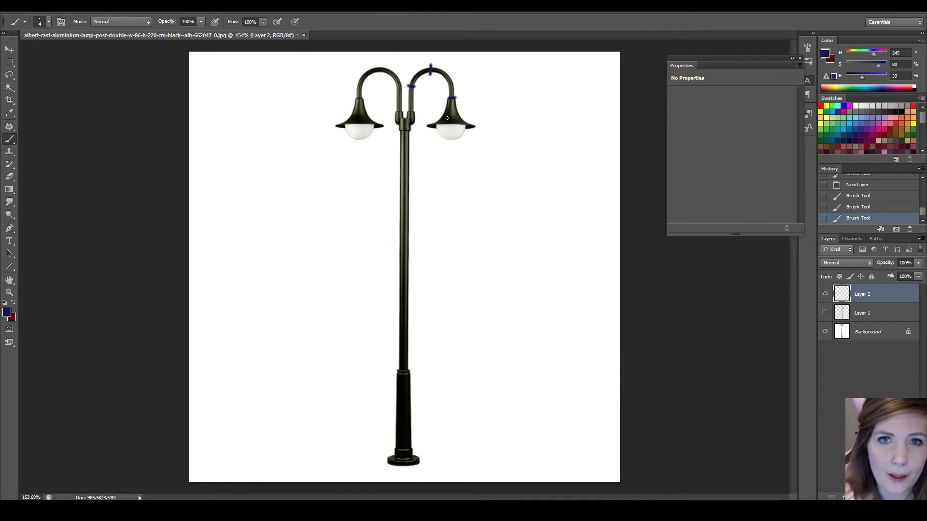
{"action": "left_click_drag", "start_coordinate": [417, 76], "coordinate": [440, 65]}
{"action": "mouse_move", "coordinate": [443, 72]}
{"action": "left_mouse_down"}
{"action": "mouse_move", "coordinate": [447, 64]}
{"action": "mouse_move", "coordinate": [454, 76]}
{"action": "mouse_move", "coordinate": [453, 90]}
{"action": "left_mouse_up"}
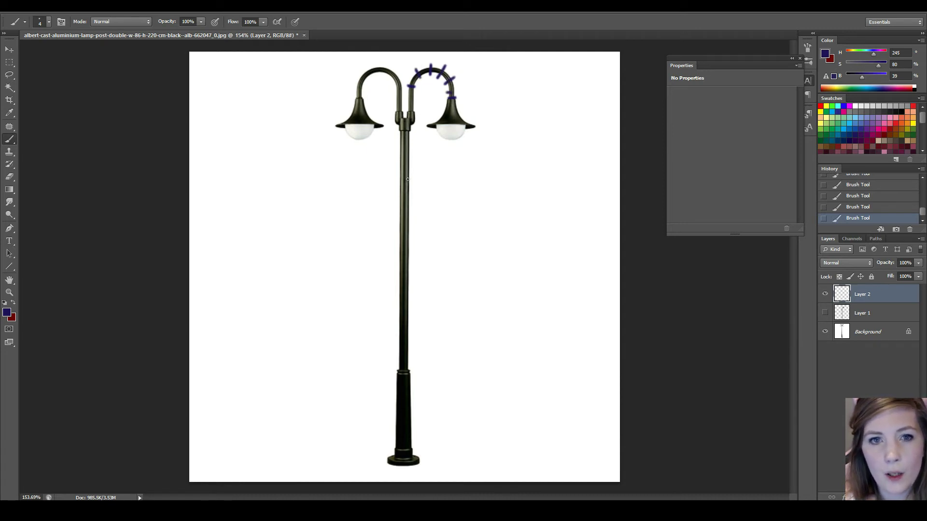
Step: Brush dark blue horizontal marks across the pole just below the arm joint and where it meets the thicker base
{"action": "left_click_drag", "start_coordinate": [396, 134], "coordinate": [411, 132]}
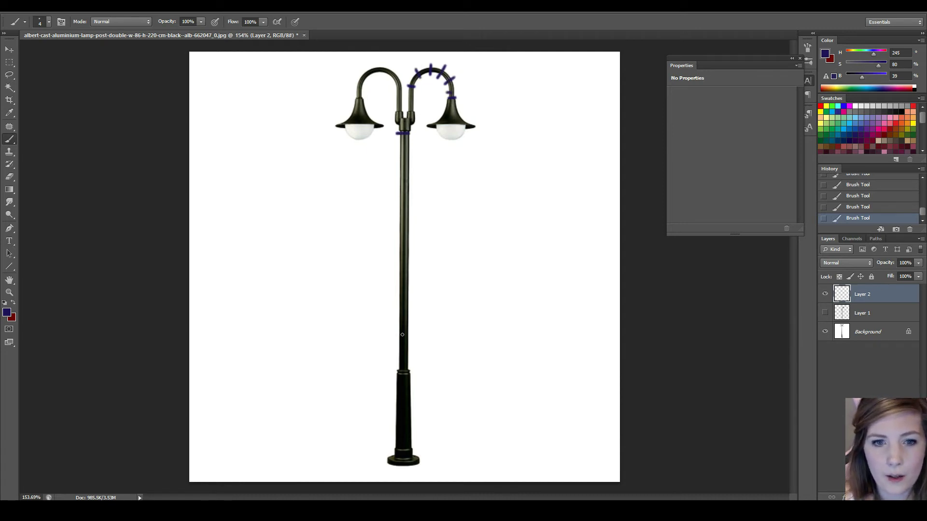
{"action": "left_click", "coordinate": [398, 370], "text": "shift"}
{"action": "key", "text": "ctrl+z"}
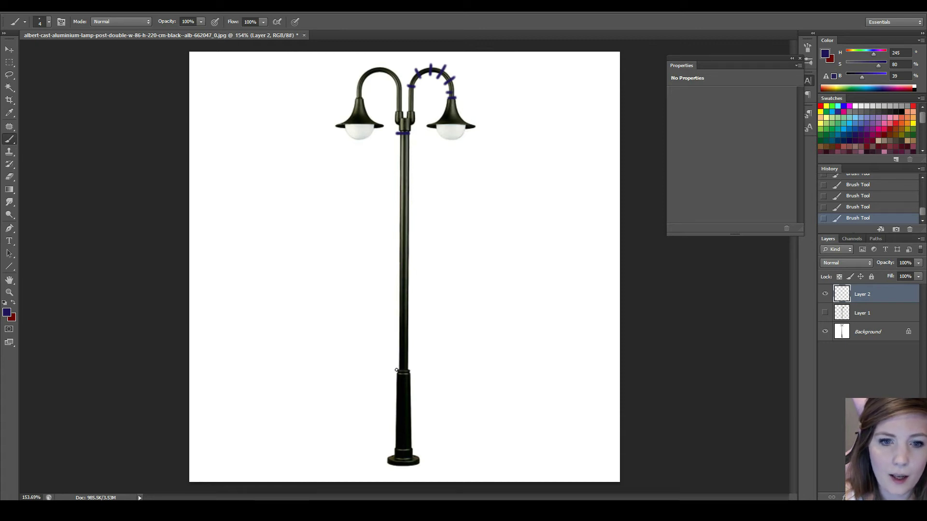
{"action": "left_click_drag", "start_coordinate": [396, 370], "coordinate": [407, 367]}
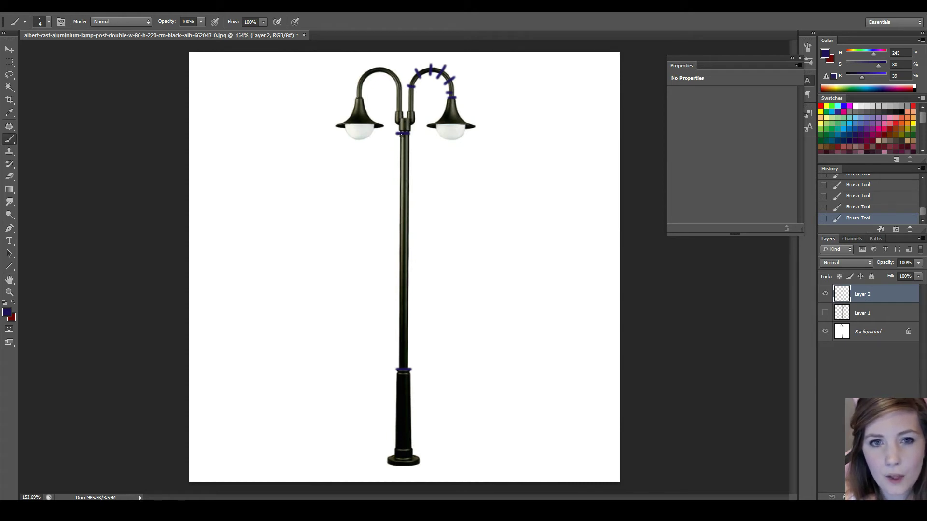
{"action": "left_click", "coordinate": [402, 135], "text": "shift"}
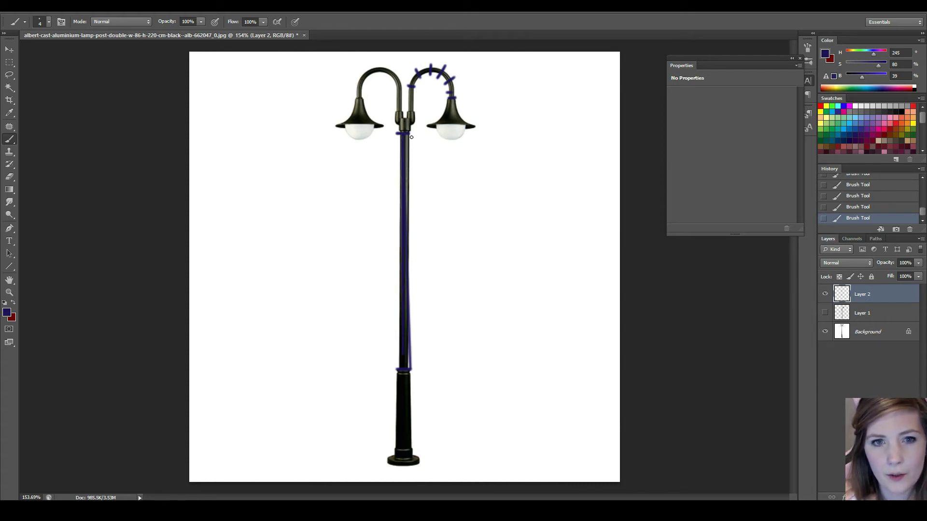
{"action": "left_click_drag", "start_coordinate": [412, 137], "coordinate": [411, 337]}
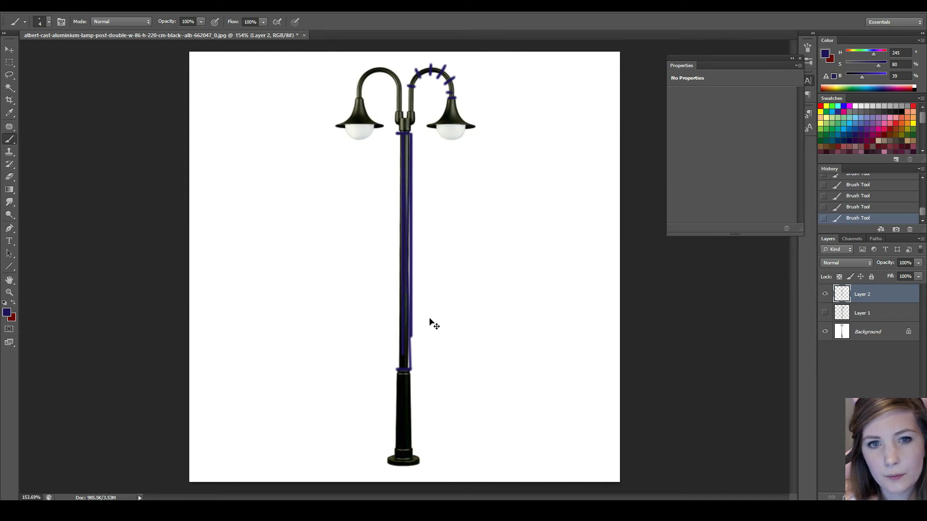
{"action": "key", "text": "ctrl+alt+z"}
{"action": "key", "text": "ctrl+alt+z"}
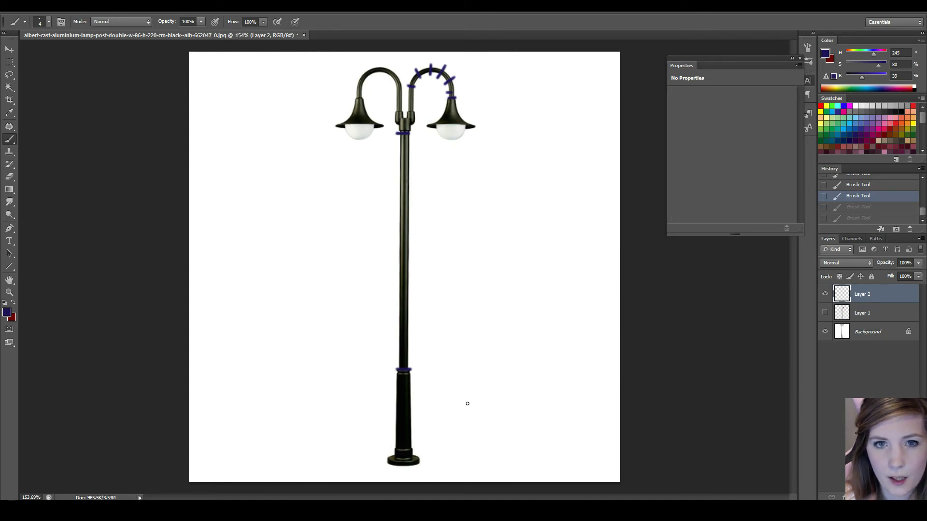
Step: Sketch a small stepped profile with a diagonally split rectangle in dark blue on the empty area right of the pole
{"action": "mouse_move", "coordinate": [496, 210]}
{"action": "left_mouse_down"}
{"action": "mouse_move", "coordinate": [500, 234]}
{"action": "mouse_move", "coordinate": [484, 234]}
{"action": "mouse_move", "coordinate": [482, 268]}
{"action": "left_mouse_up"}
{"action": "mouse_move", "coordinate": [496, 212]}
{"action": "left_mouse_down"}
{"action": "mouse_move", "coordinate": [498, 232]}
{"action": "mouse_move", "coordinate": [510, 231]}
{"action": "mouse_move", "coordinate": [504, 212]}
{"action": "mouse_move", "coordinate": [482, 235]}
{"action": "mouse_move", "coordinate": [511, 235]}
{"action": "left_mouse_up"}
{"action": "key", "text": "ctrl+z"}
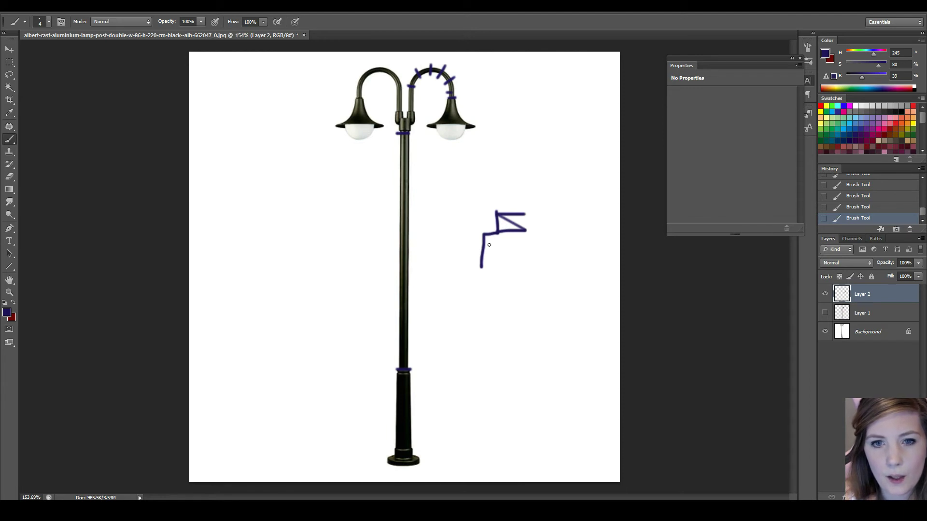
{"action": "left_click_drag", "start_coordinate": [496, 231], "coordinate": [484, 238]}
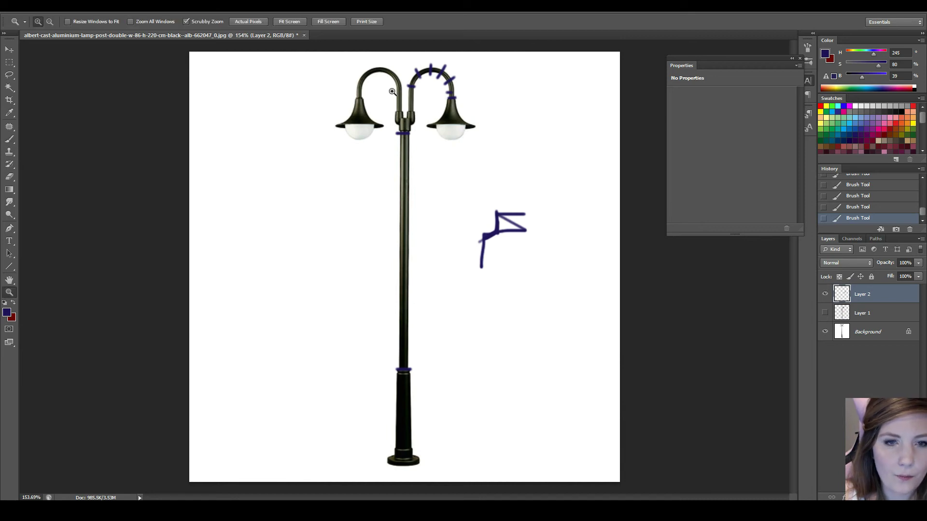
Step: Brush dark blue horizontal division marks across the right lampshade, from its narrow neck down to the wide rim
{"action": "left_click_drag", "start_coordinate": [412, 113], "coordinate": [432, 151]}
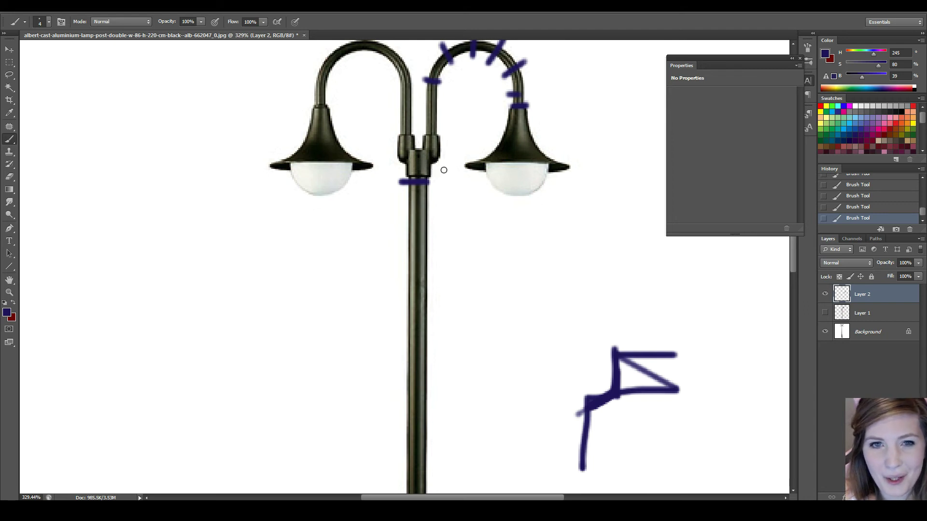
{"action": "key", "text": "z"}
{"action": "mouse_move", "coordinate": [493, 165]}
{"action": "left_mouse_down"}
{"action": "mouse_move", "coordinate": [464, 169]}
{"action": "mouse_move", "coordinate": [453, 269]}
{"action": "left_mouse_up"}
{"action": "key", "text": "b"}
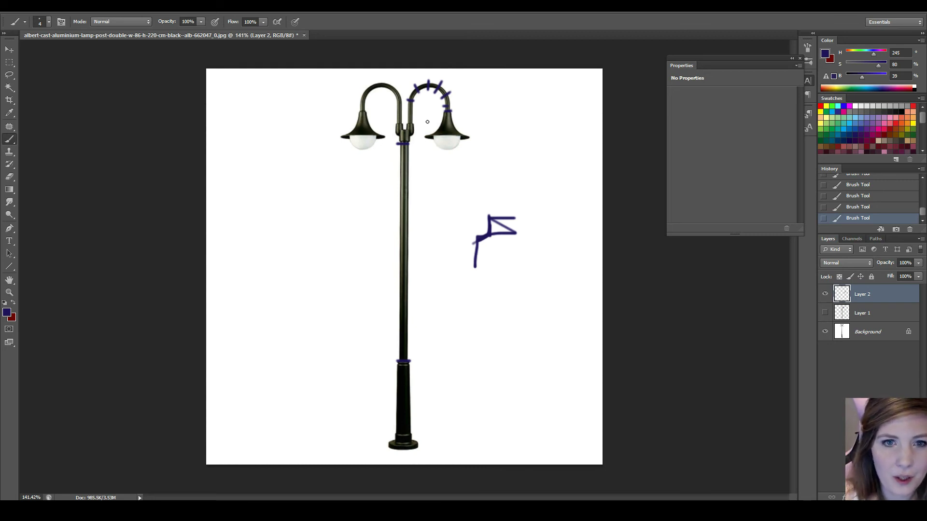
{"action": "key", "text": "z"}
{"action": "left_click_drag", "start_coordinate": [403, 109], "coordinate": [431, 97]}
{"action": "key", "text": "b"}
{"action": "mouse_move", "coordinate": [469, 145]}
{"action": "left_mouse_down"}
{"action": "mouse_move", "coordinate": [464, 171]}
{"action": "mouse_move", "coordinate": [493, 167]}
{"action": "mouse_move", "coordinate": [468, 175]}
{"action": "mouse_move", "coordinate": [500, 175]}
{"action": "left_mouse_up"}
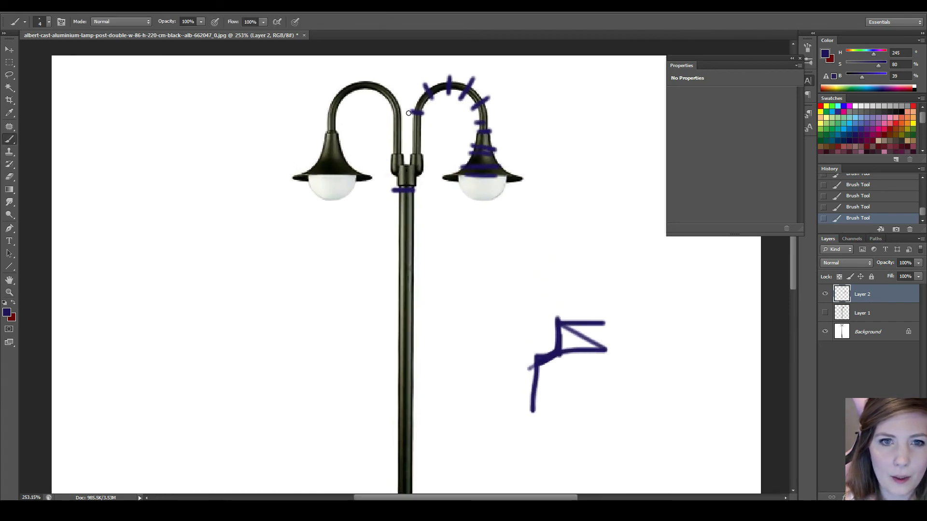
Step: Outline the straight vertical section of the right arm with a narrow dark blue rectangle
{"action": "mouse_move", "coordinate": [408, 113]}
{"action": "left_mouse_down"}
{"action": "mouse_move", "coordinate": [410, 153]}
{"action": "mouse_move", "coordinate": [423, 154]}
{"action": "mouse_move", "coordinate": [422, 128]}
{"action": "mouse_move", "coordinate": [423, 153]}
{"action": "left_mouse_up"}
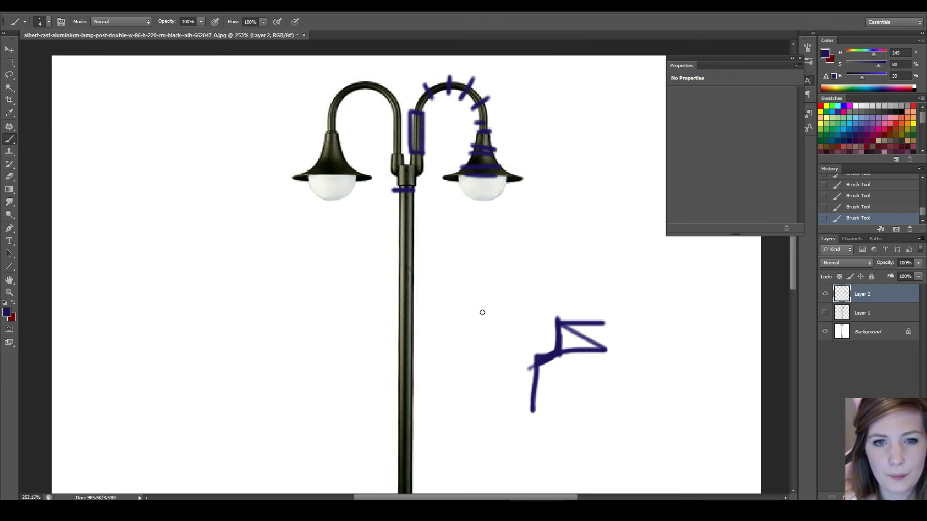
{"action": "key", "text": "ctrl+space"}
{"action": "left_click_drag", "start_coordinate": [523, 259], "coordinate": [478, 261]}
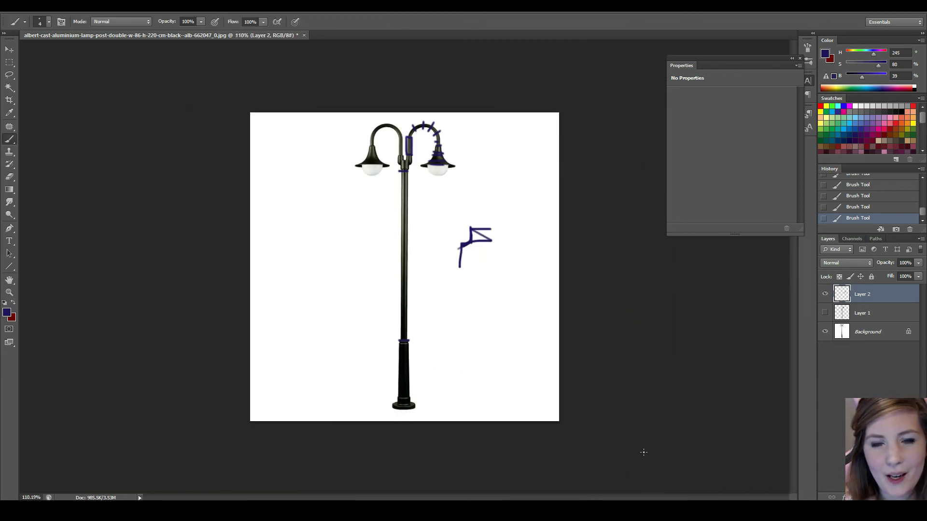